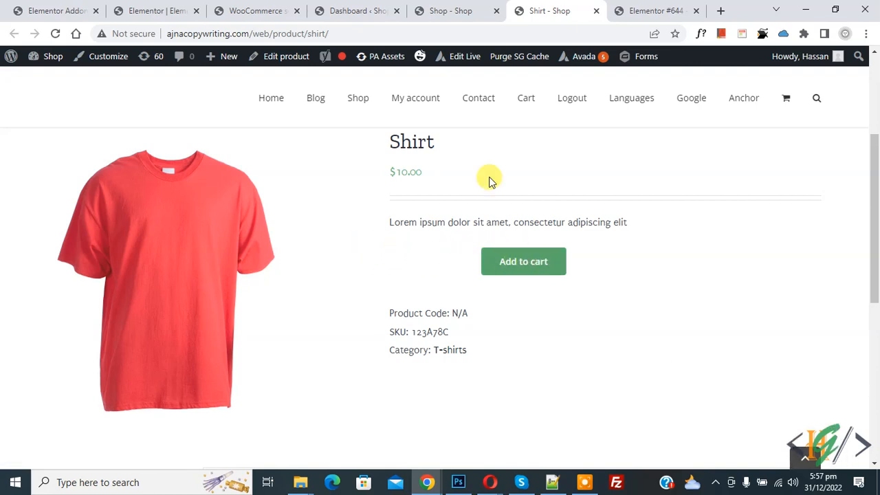
View the shop listing page, where products still show Add to cart links
click(454, 11)
scroll(296, 260, down, 1)
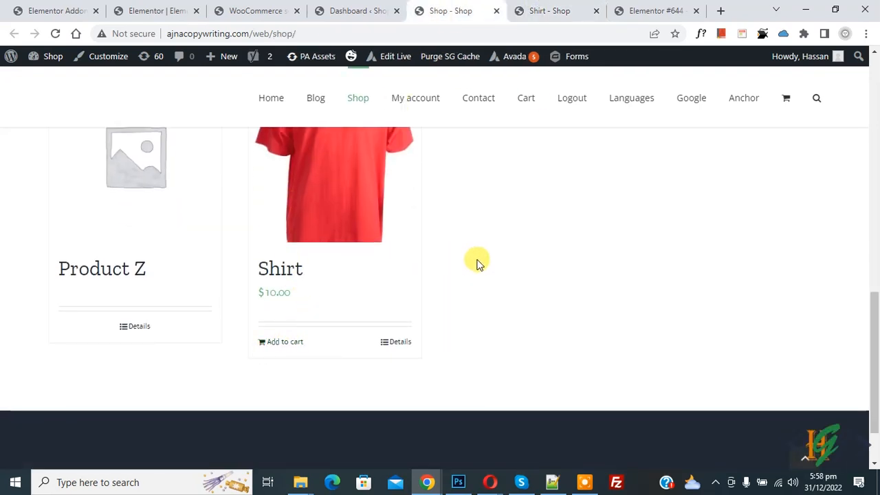
From the dashboard, go to Plugins > Add New and search the directory for 'wp code'
key(ctrl+shift+Tab)
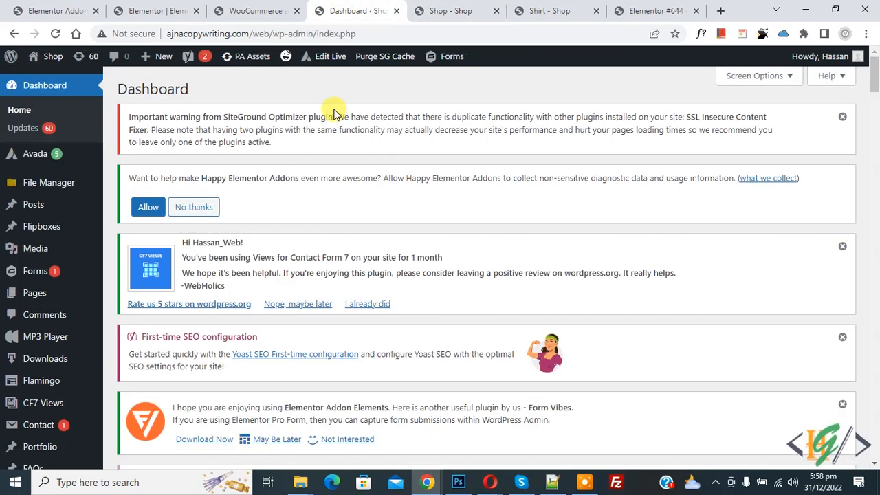
scroll(335, 150, down, 3)
scroll(335, 150, down, 3)
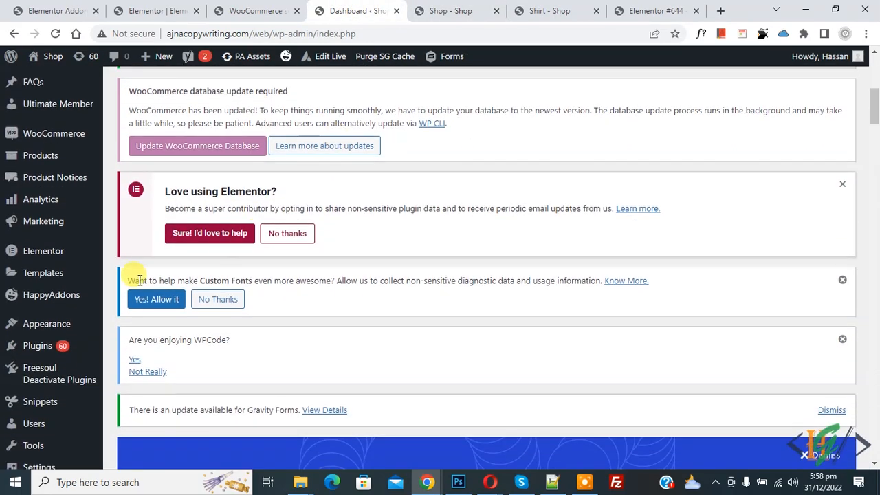
mouse_move(38, 346)
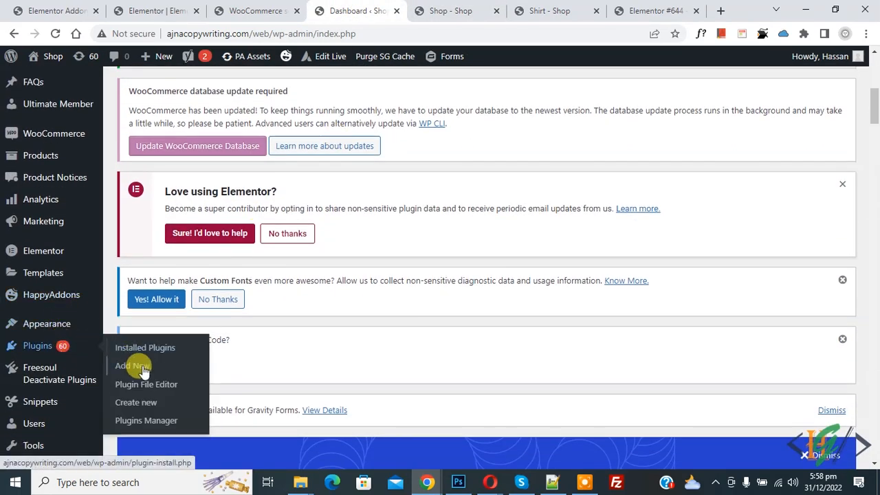
click(137, 366)
scroll(591, 168, down, 2)
click(692, 216)
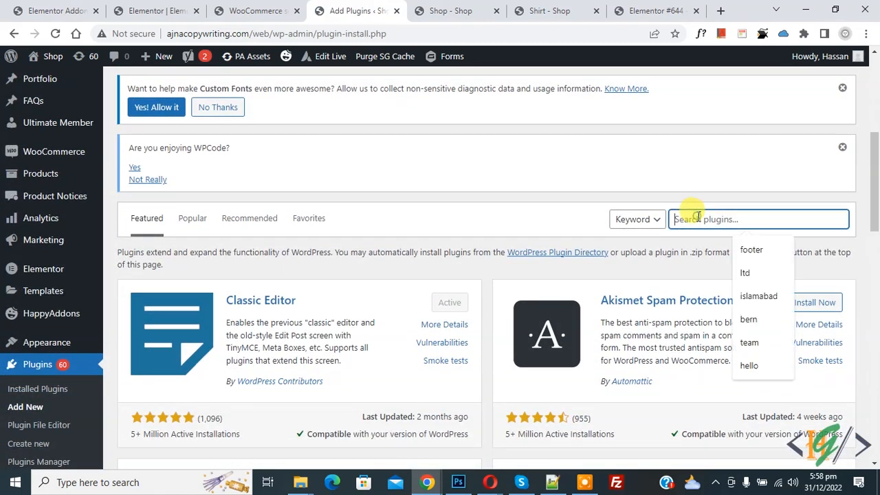
text(wp code)
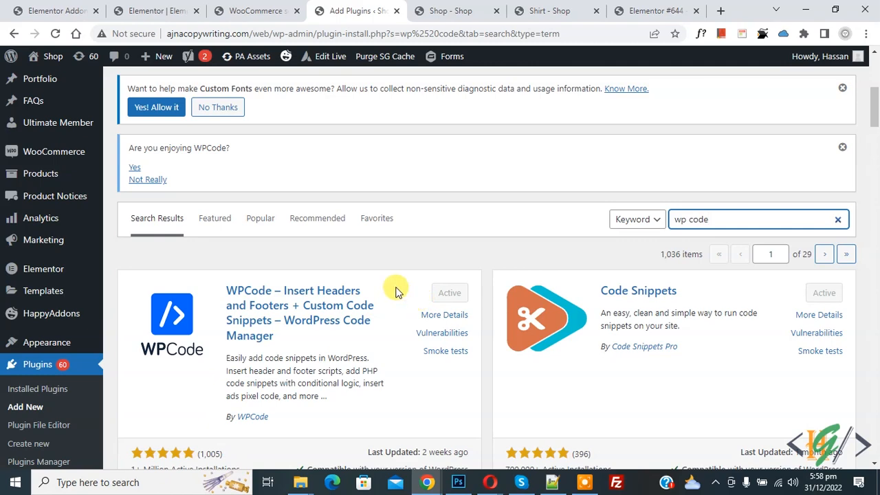
scroll(302, 206, down, 2)
scroll(280, 202, down, 2)
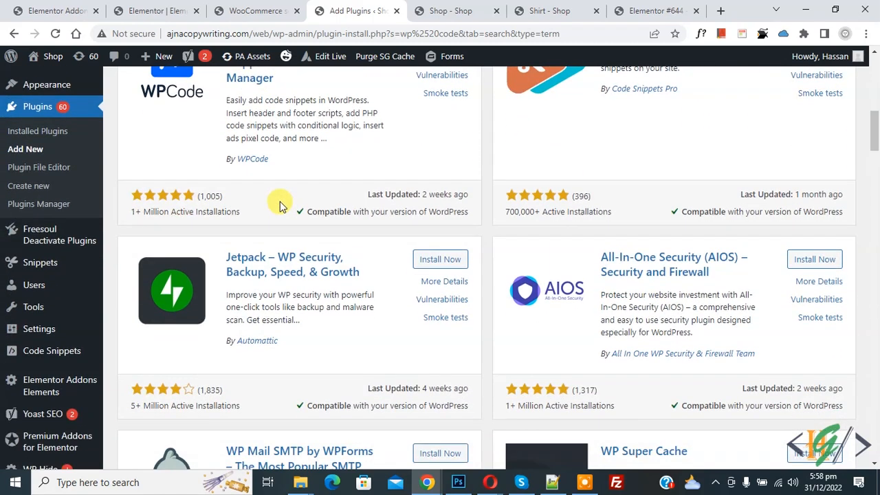
Begin a new snippet in WPCode from the Add Your Custom Code (New Snippet) option
mouse_move(52, 351)
click(146, 323)
scroll(429, 212, down, 3)
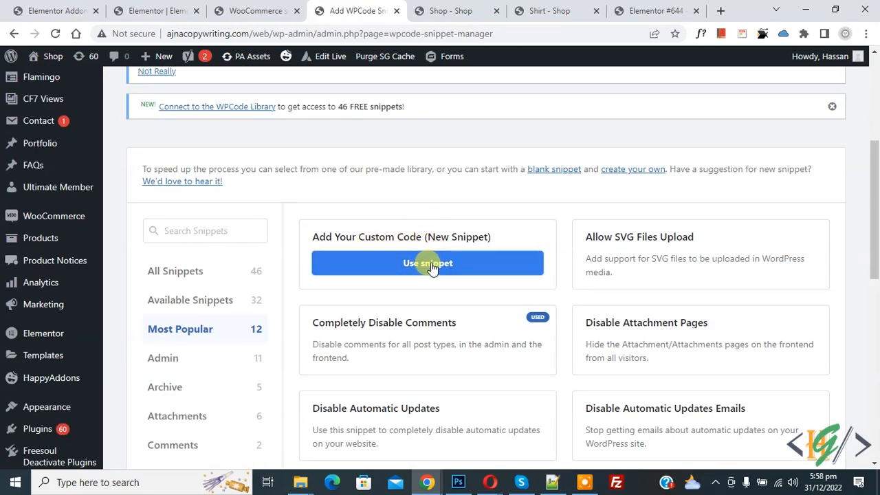
click(432, 267)
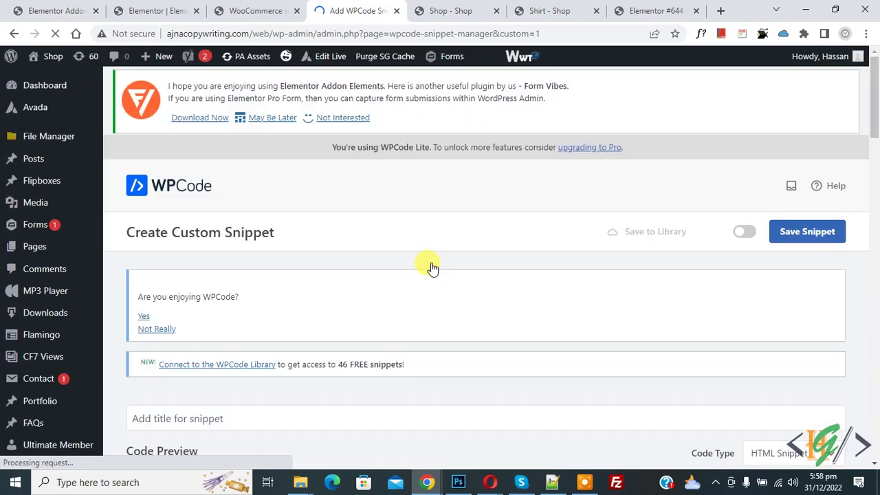
scroll(299, 177, down, 1)
double_click(264, 169)
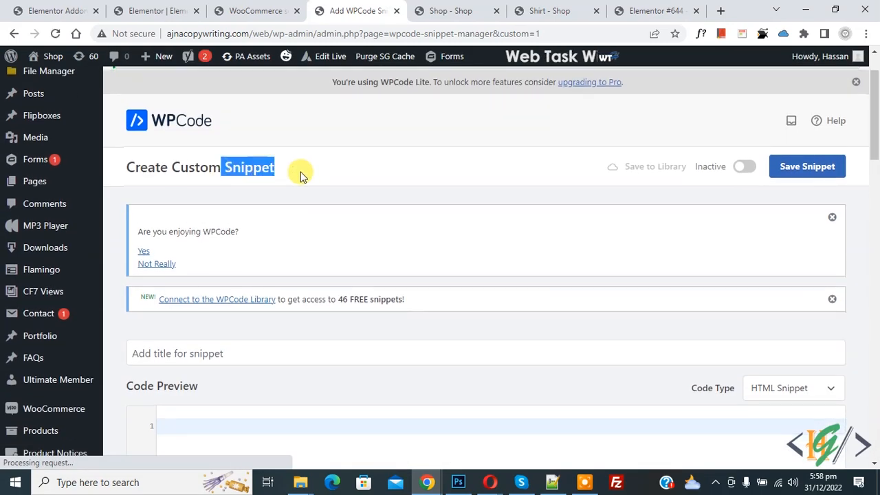
click(397, 158)
scroll(398, 157, down, 3)
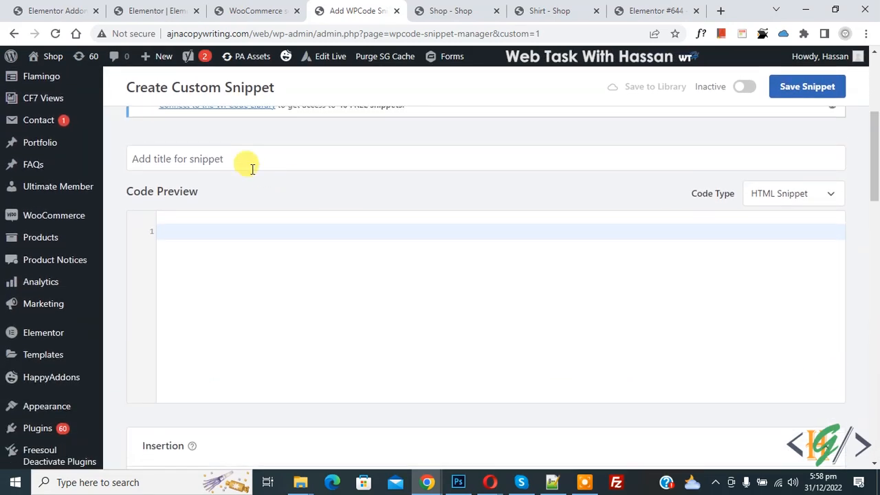
Ready the blank snippet's title field, code editor and code type list for editing
click(241, 163)
click(269, 279)
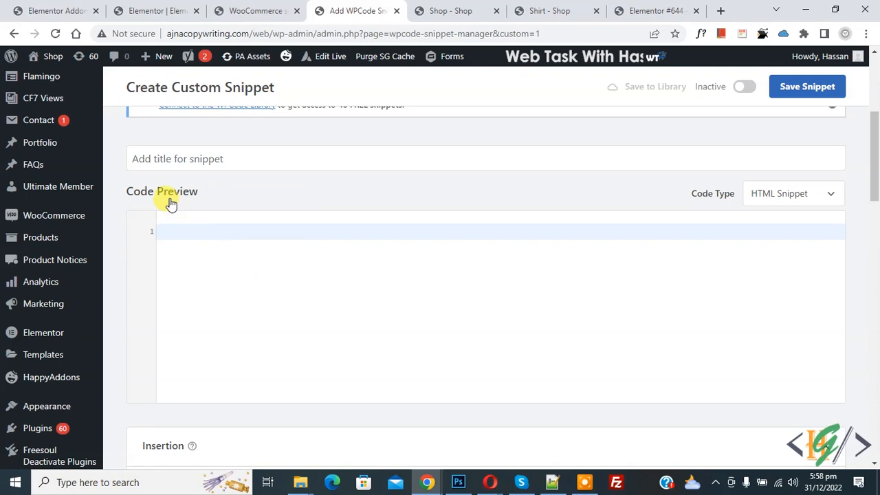
click(791, 195)
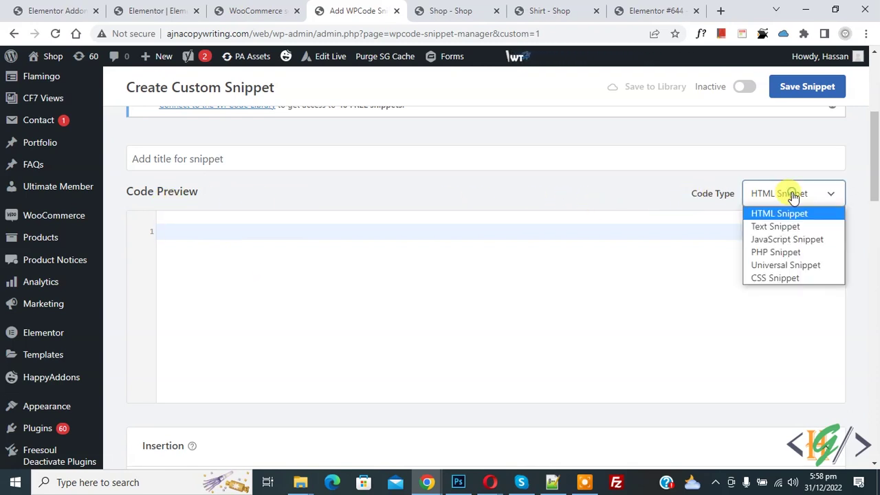
Set the code type to PHP Snippet and paste the add_filter code returning 'Buy Now!'
click(796, 252)
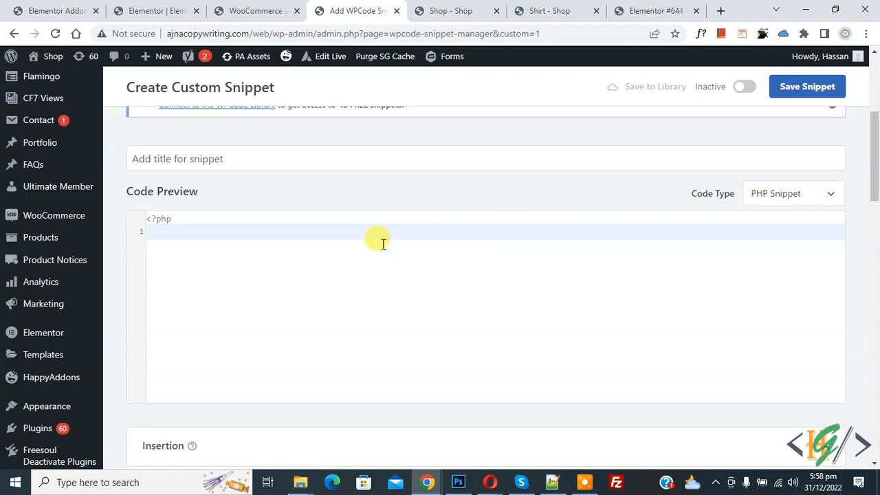
text(add_filter( 'woocommerce_product_single_add_to_cart_text', 'lw_cart_btn_text' ); add_filter( 'woocommerce_product_add_to_cart_text', 'lw_cart_btn_text' ); //Changing Add to Cart text to Buy Now! function lw_cart_btn_text() {  return __( 'Buy Now!', 'woocommerce' ); })
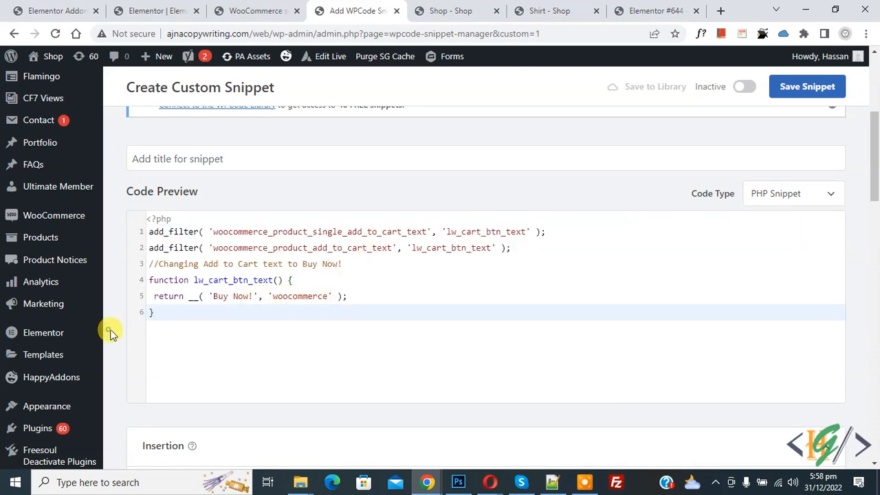
drag(156, 314, 146, 230)
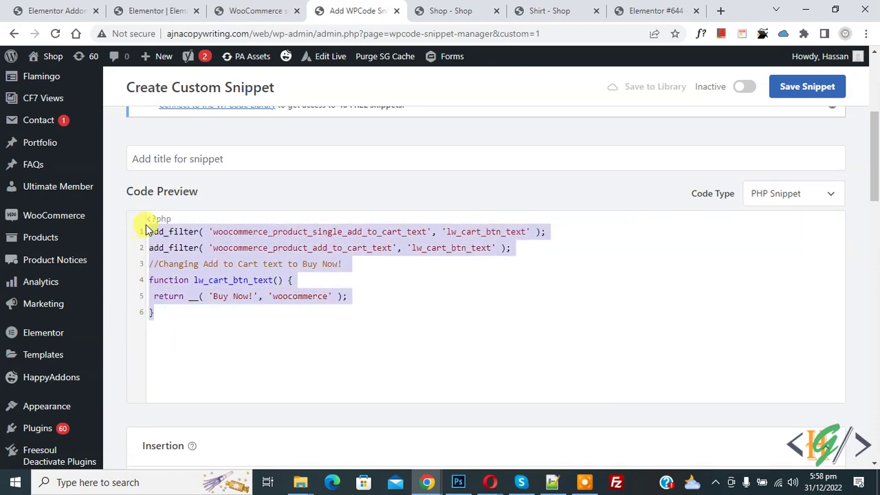
click(198, 298)
drag(213, 297, 245, 297)
click(214, 297)
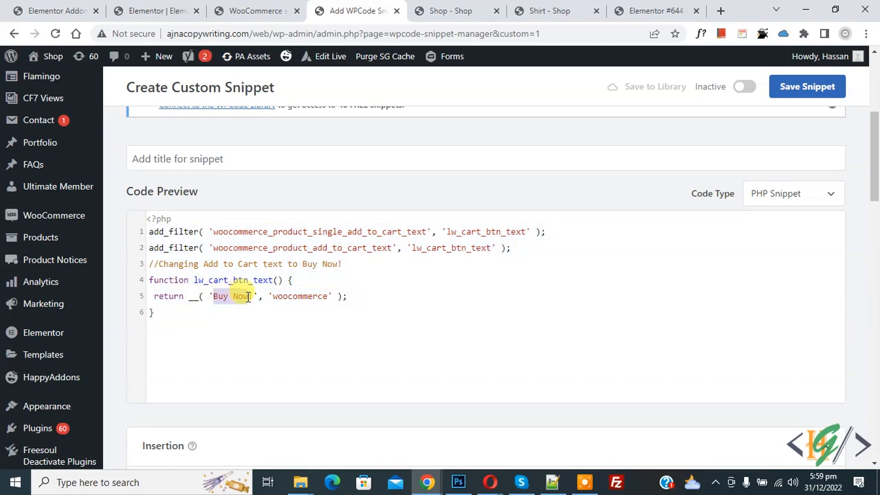
scroll(275, 266, down, 4)
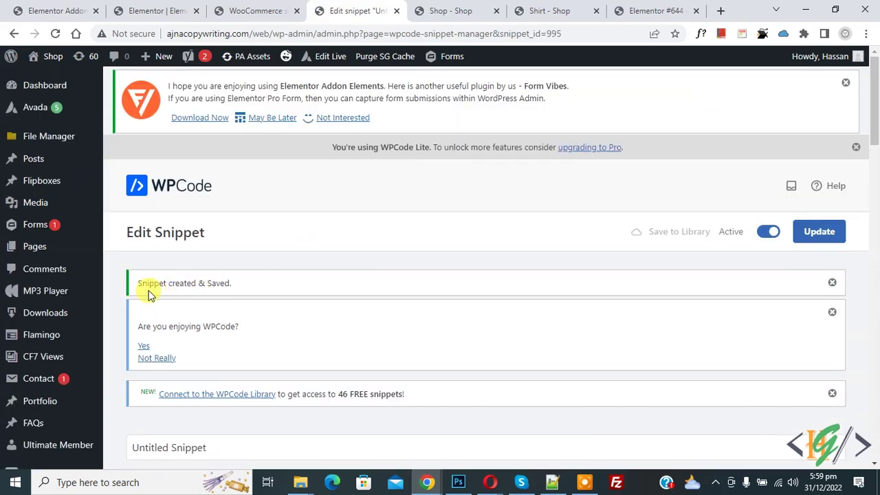
Note the 'Snippet created & Saved.' confirmation and return to the shop listing
mouse_move(152, 293)
mouse_down()
mouse_move(165, 283)
mouse_move(246, 283)
mouse_up()
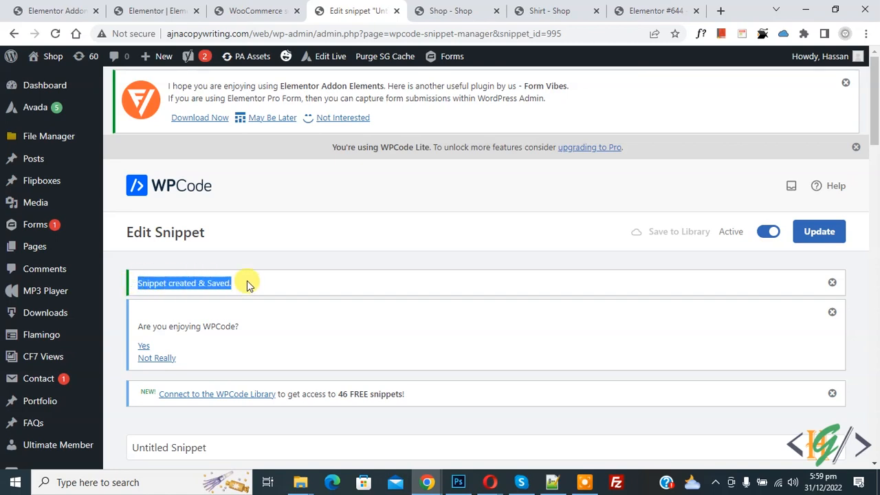
click(288, 282)
click(444, 7)
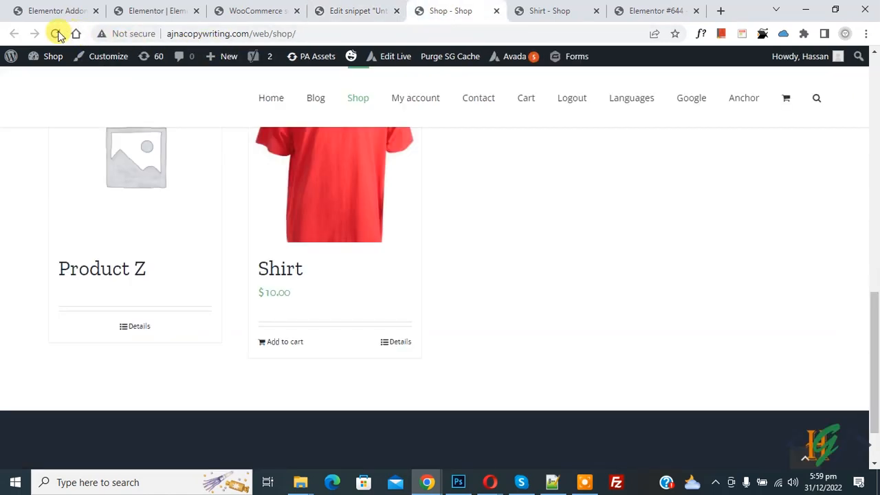
Reload the Shirt product page and check the shop listing for Buy Now! buttons
click(559, 7)
click(55, 33)
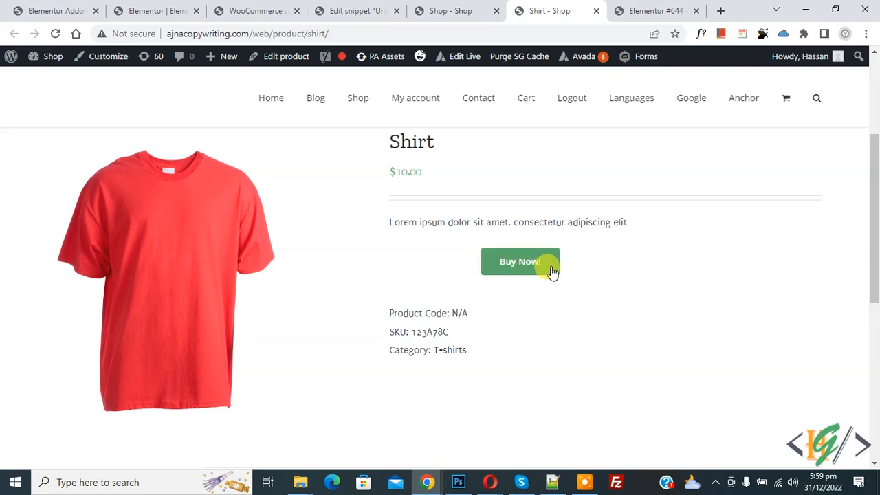
click(430, 11)
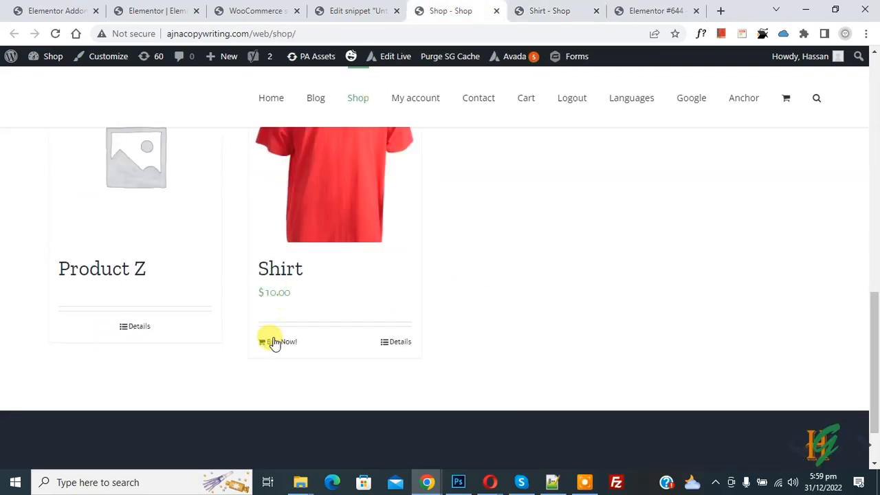
Return to the snippet editor and select its six lines of filter code
click(357, 7)
scroll(326, 239, down, 4)
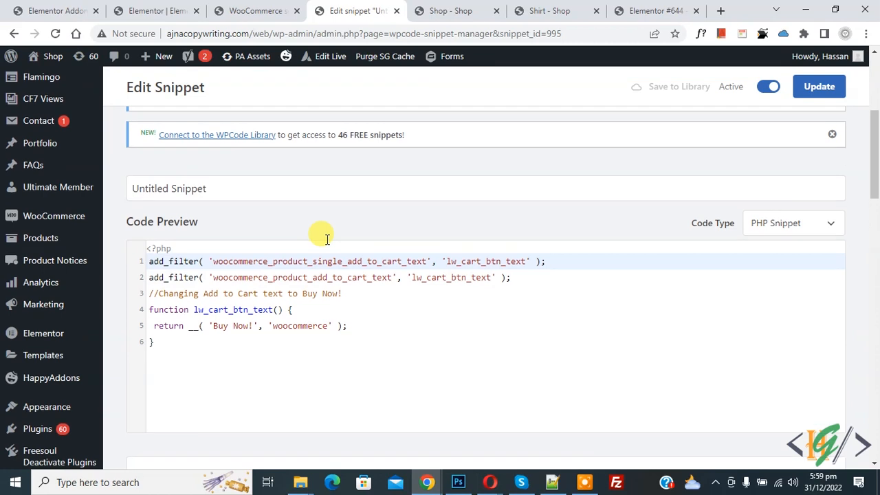
drag(255, 354, 171, 258)
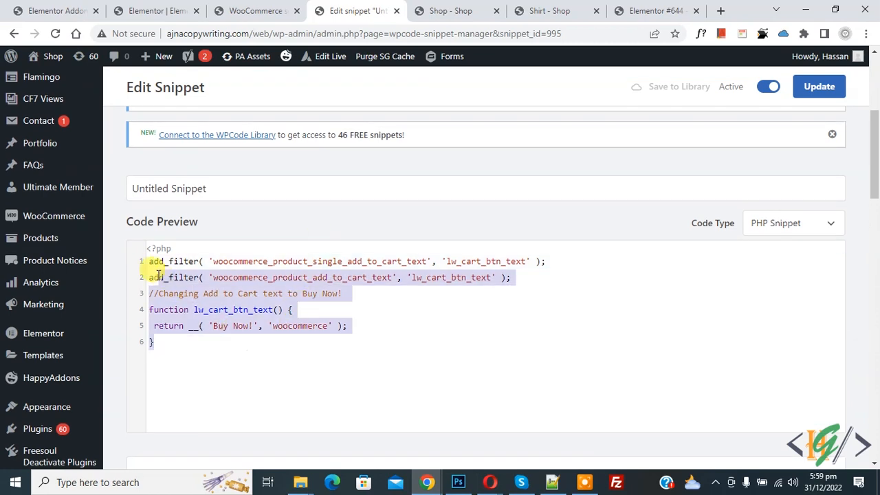